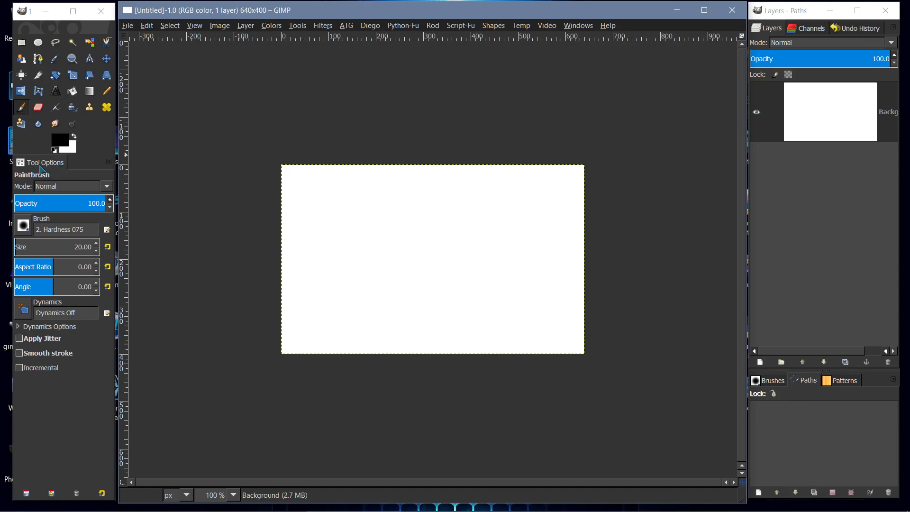
Step: Test dragging Tool Options and browse its tab menu, leaving the dock unchanged
click(40, 166)
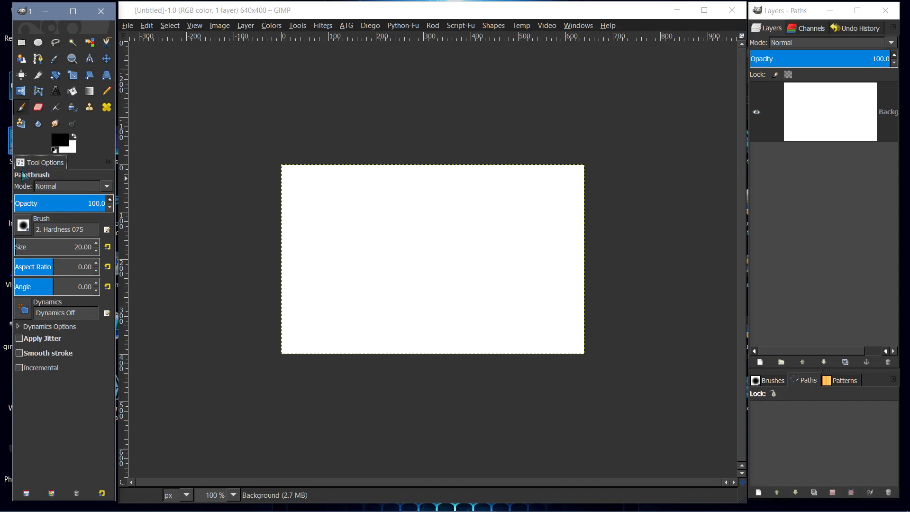
drag(25, 170, 21, 172)
click(109, 161)
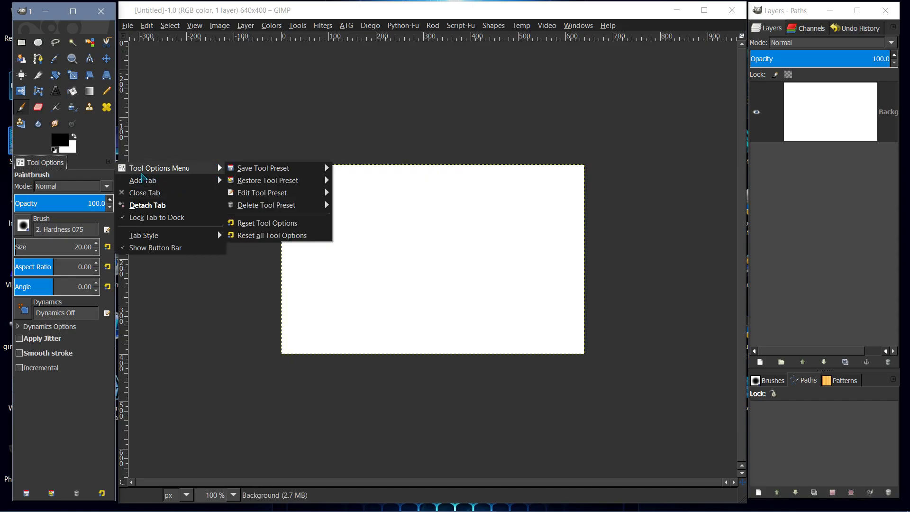
mouse_move(144, 181)
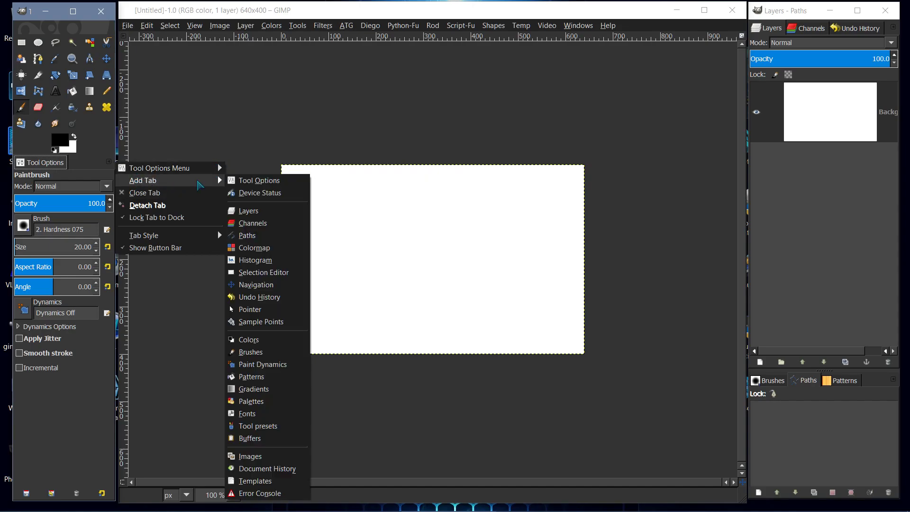
click(236, 181)
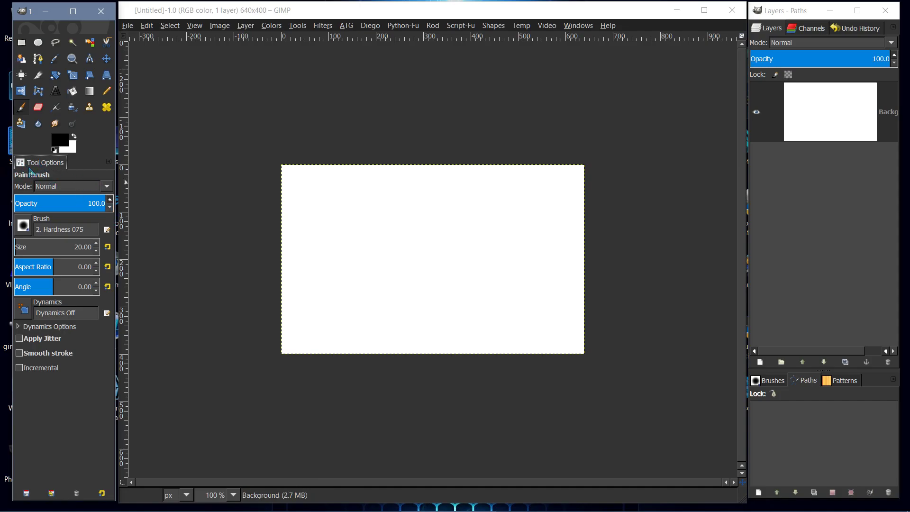
Step: Select the Smudge tool and browse the Tool Options tab menu again without changes
click(55, 123)
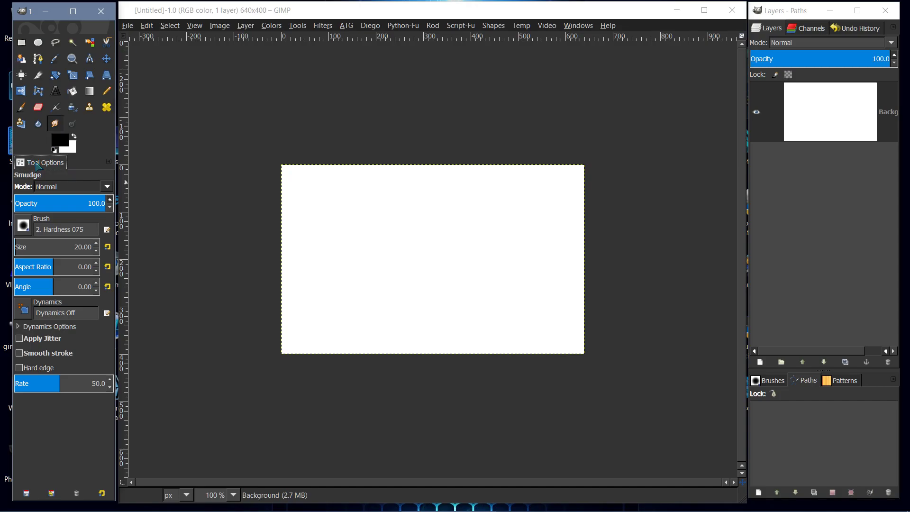
click(109, 162)
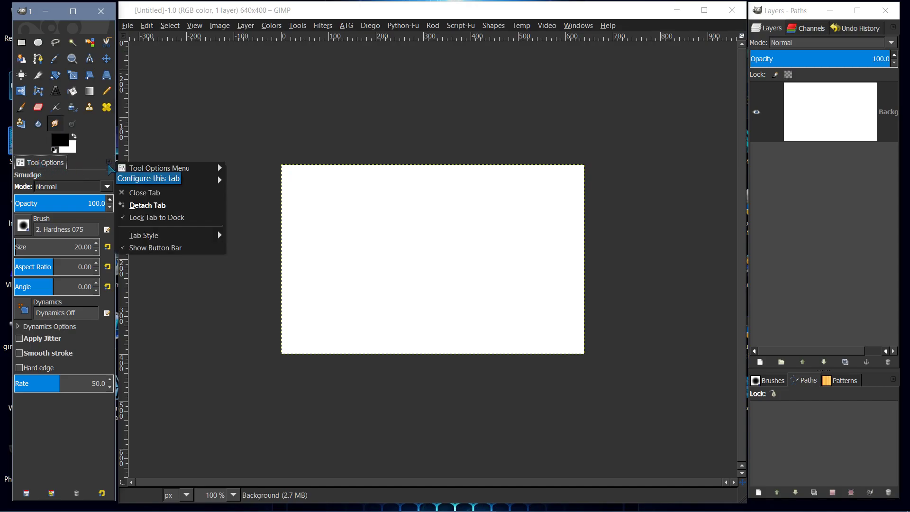
click(49, 165)
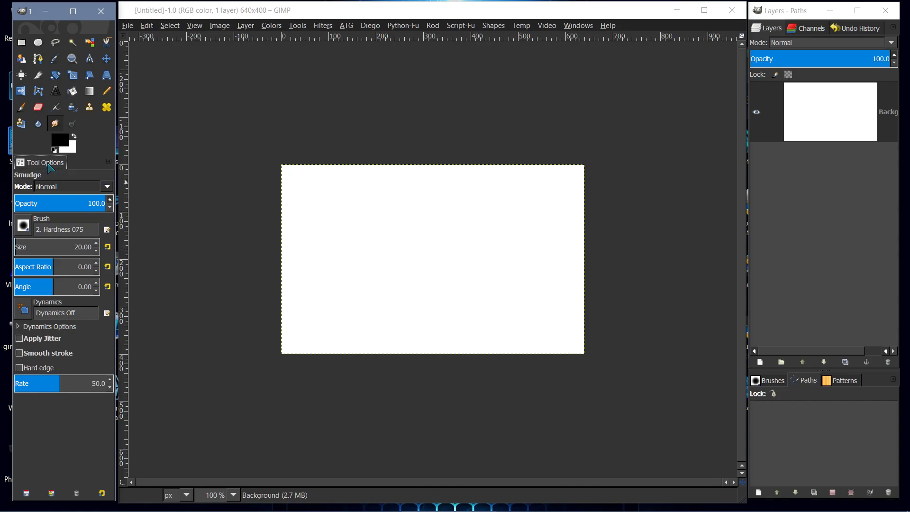
click(108, 162)
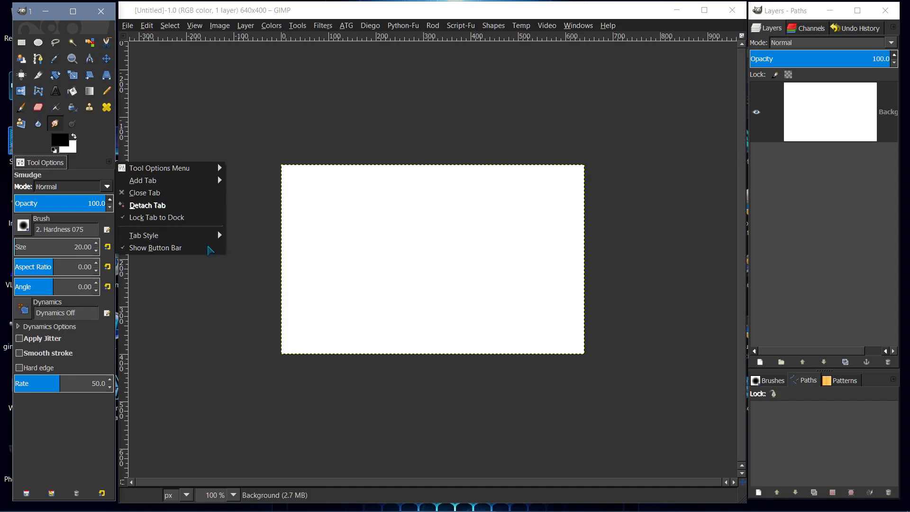
mouse_move(144, 235)
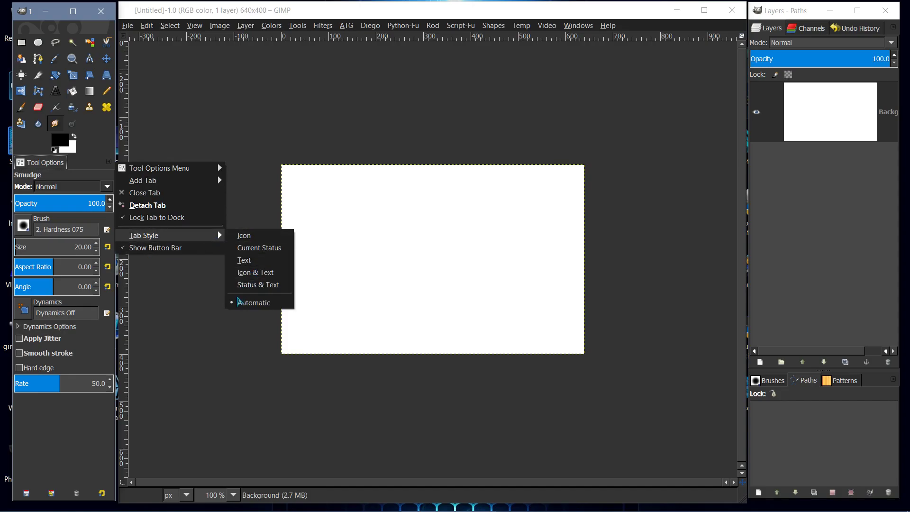
click(238, 301)
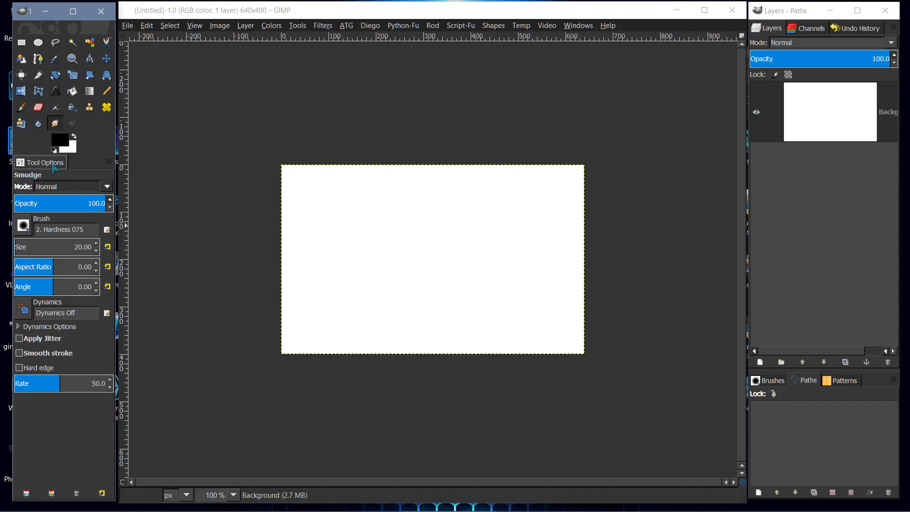
Step: Uncheck Lock Tab to Dock, float Tool Options out, and close its window
click(108, 162)
mouse_move(143, 235)
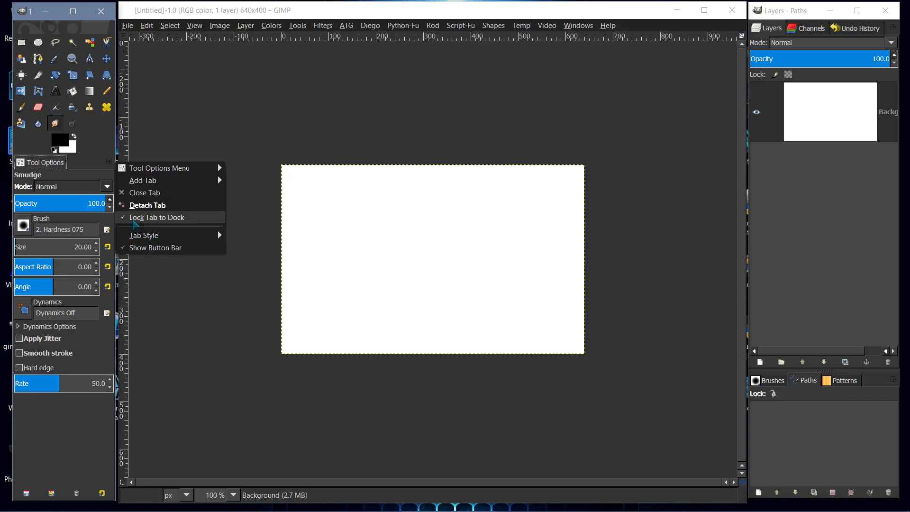
click(134, 219)
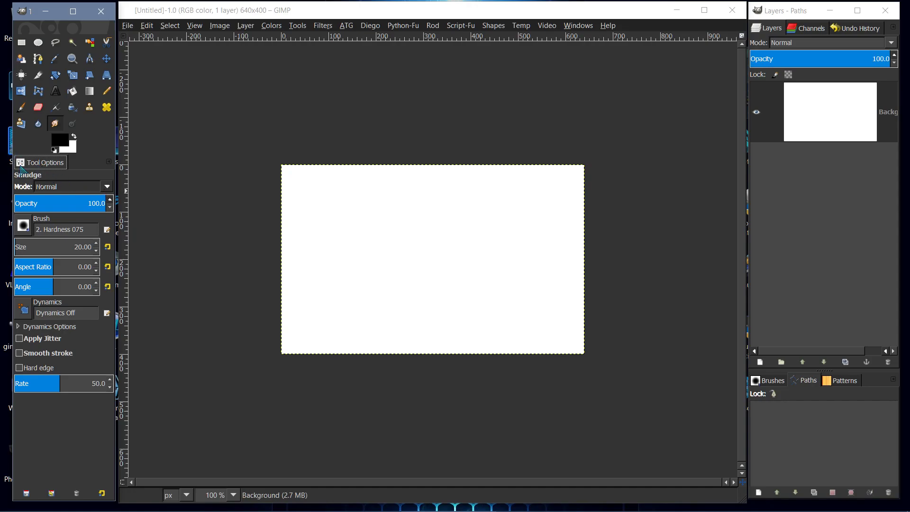
drag(21, 170, 161, 212)
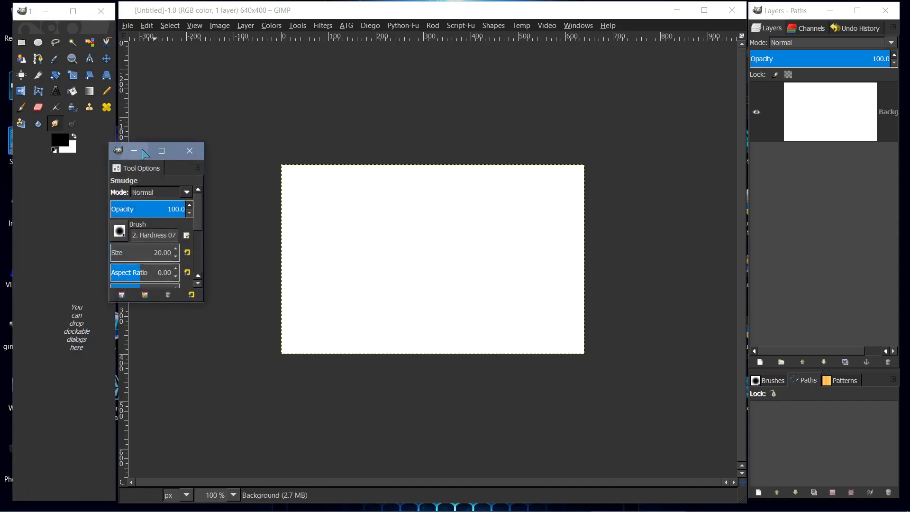
click(116, 153)
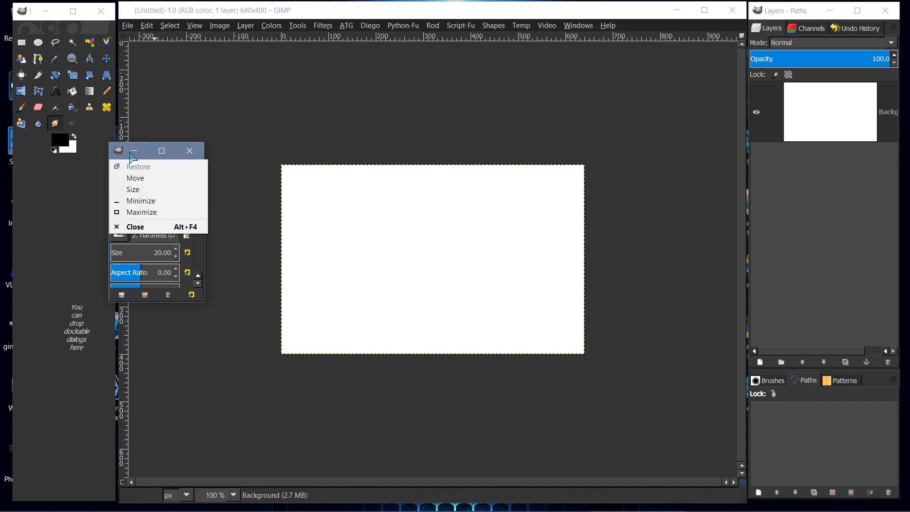
click(189, 152)
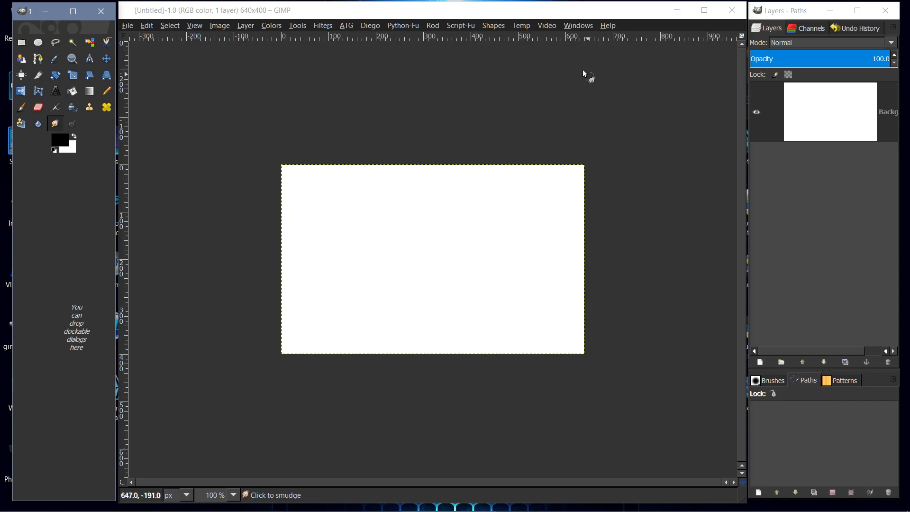
Step: Reopen Tool Options via Windows > Dockable Dialogs, move it over the canvas, and enlarge it
click(587, 26)
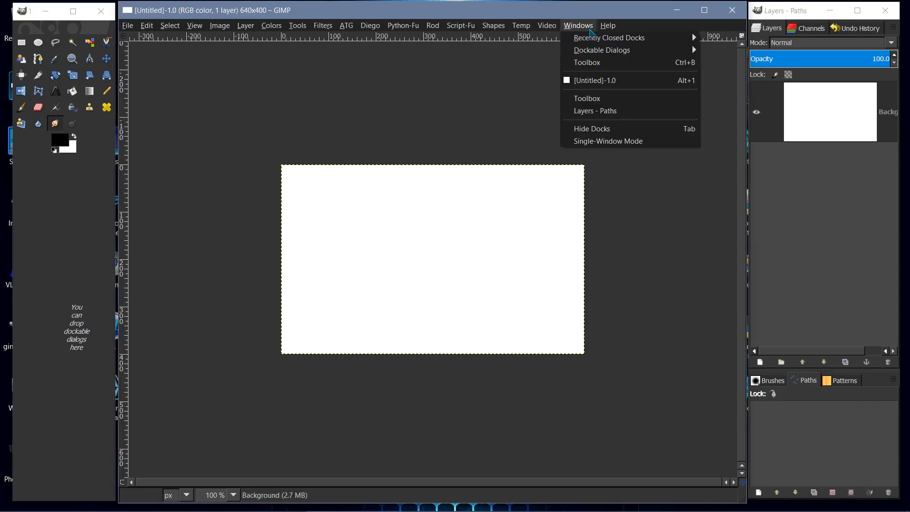
mouse_move(601, 50)
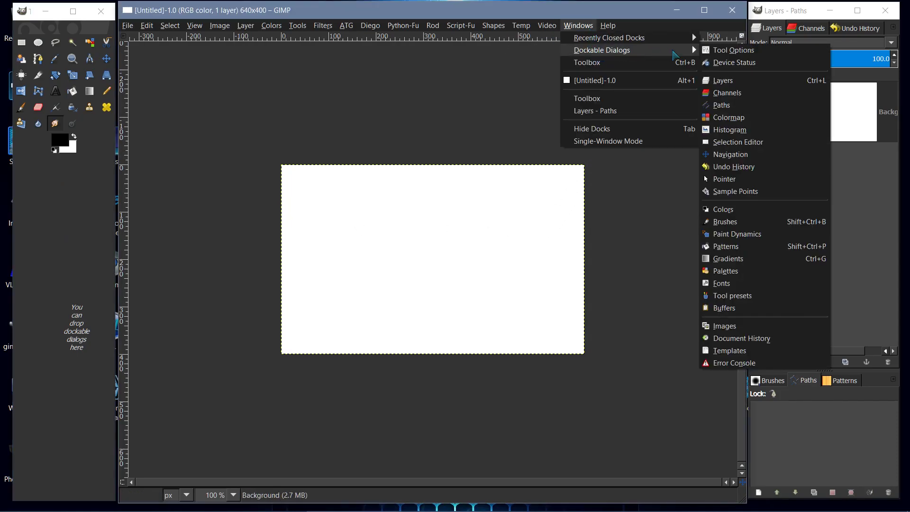
click(706, 51)
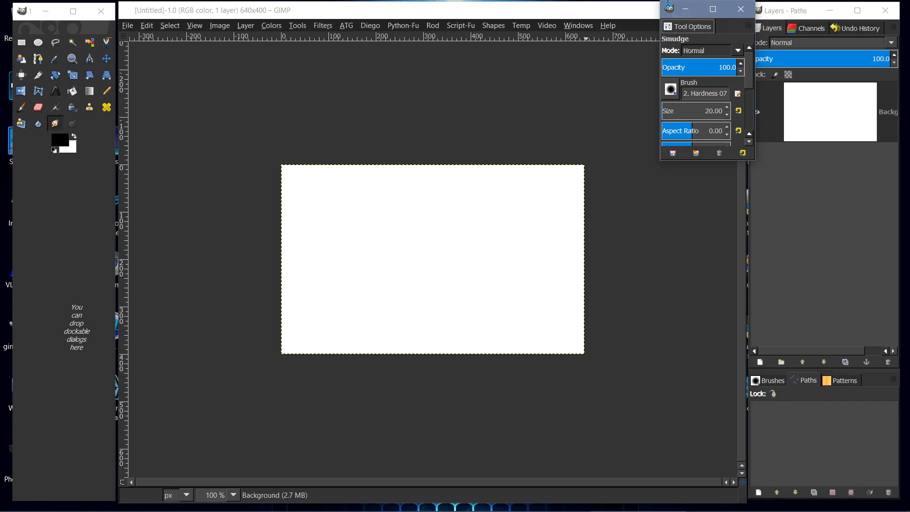
drag(665, 10, 250, 103)
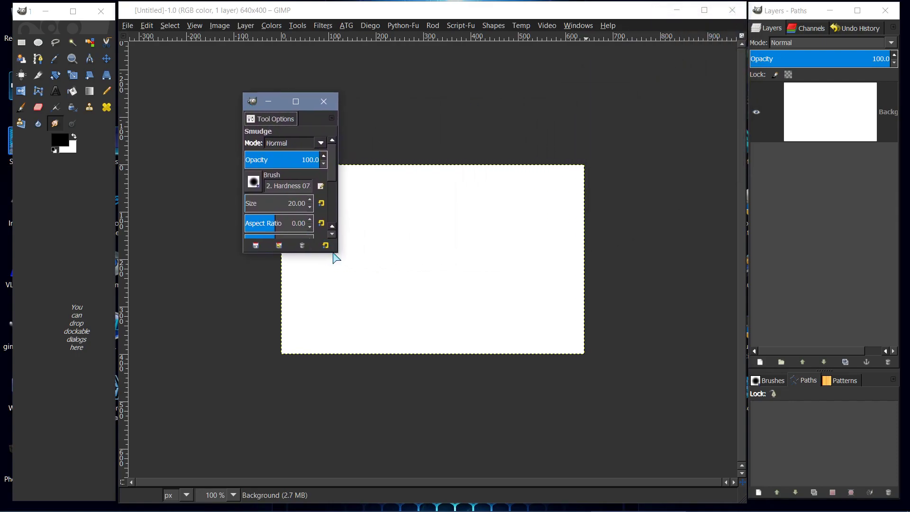
drag(340, 256, 419, 387)
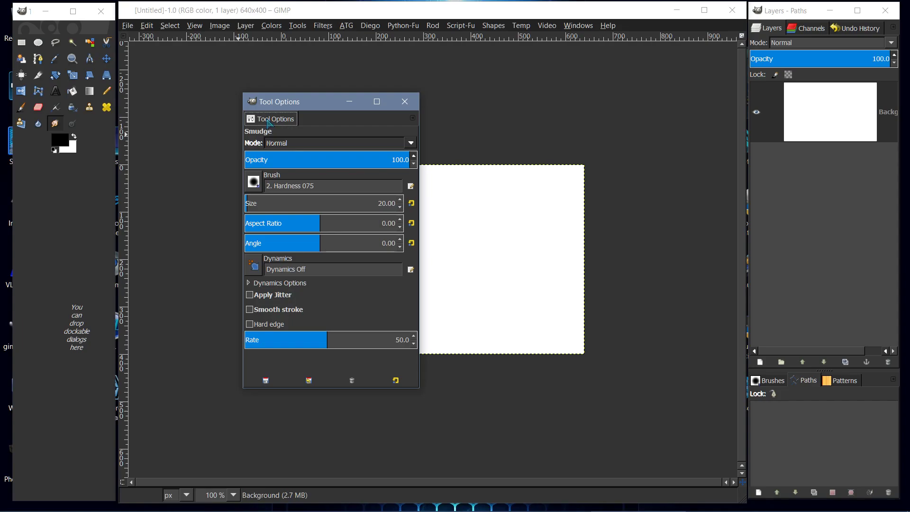
Step: Dock Tool Options into the toolbox window beside the tools and narrow the image window
drag(269, 123, 16, 158)
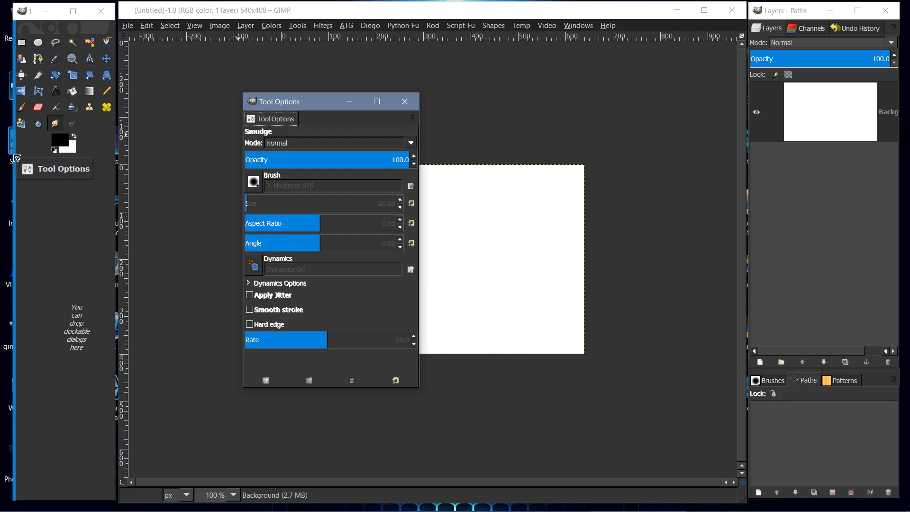
drag(16, 157, 16, 157)
drag(16, 157, 17, 158)
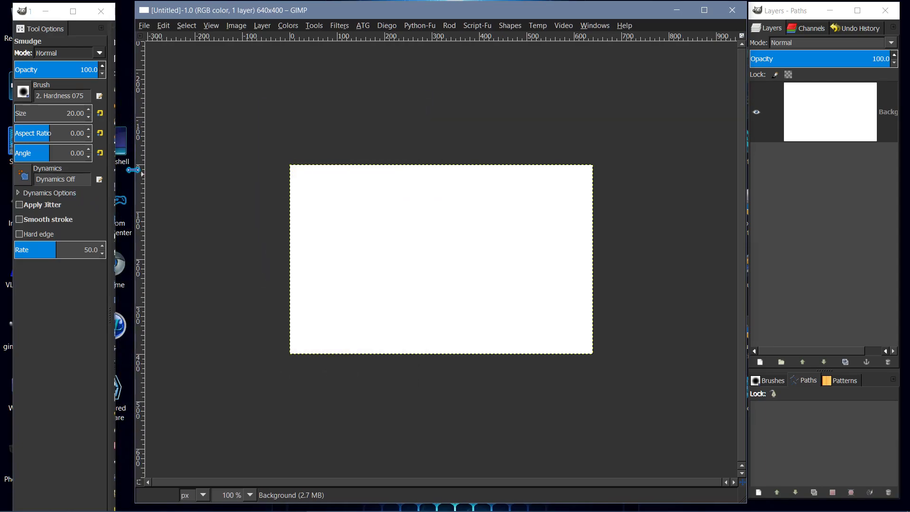
drag(115, 174, 174, 172)
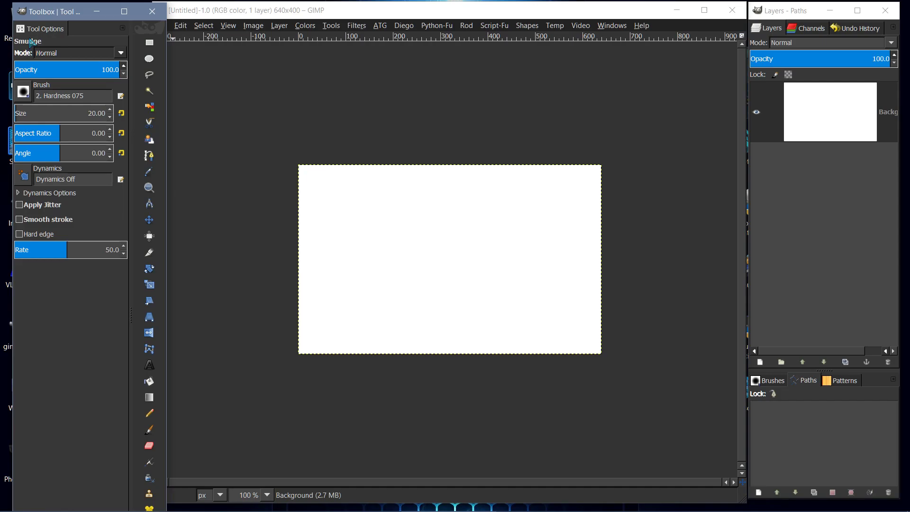
Step: Pull Tool Options out, bring it forward from the taskbar, and dock it below the colour swatches
drag(41, 29, 211, 149)
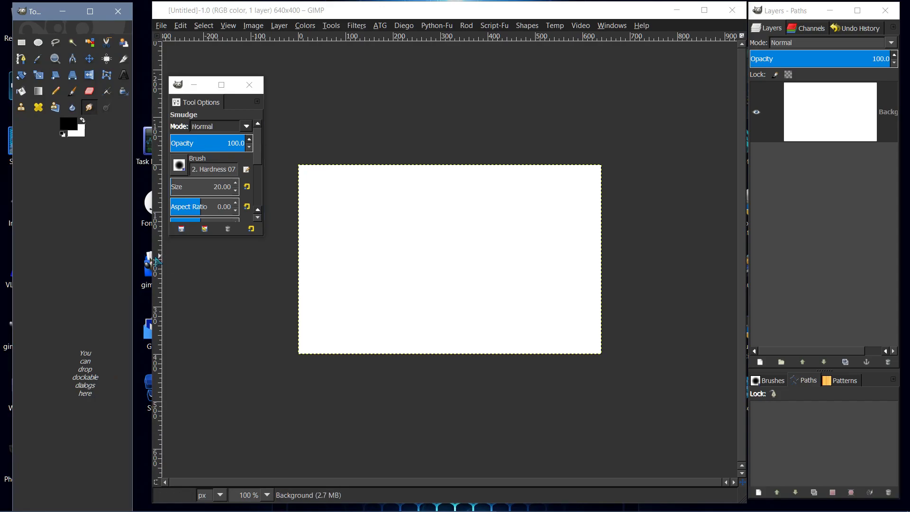
drag(152, 256, 141, 257)
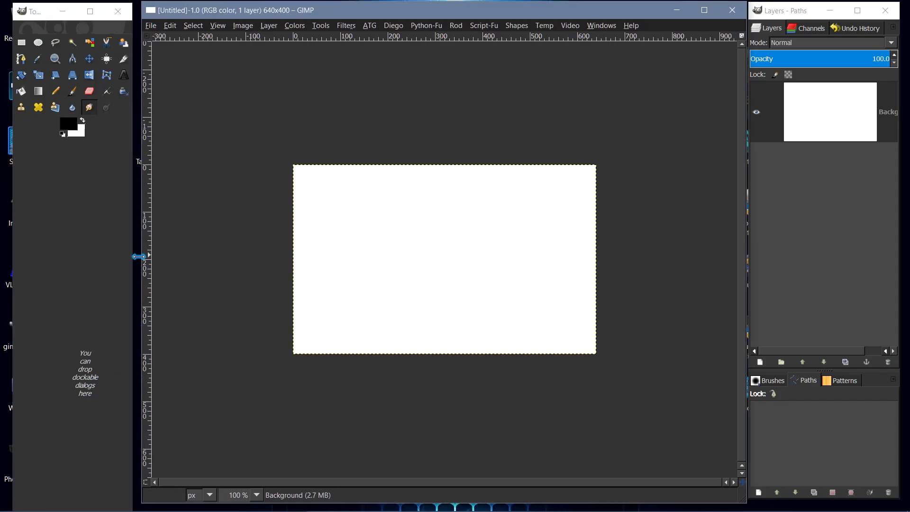
mouse_move(355, 502)
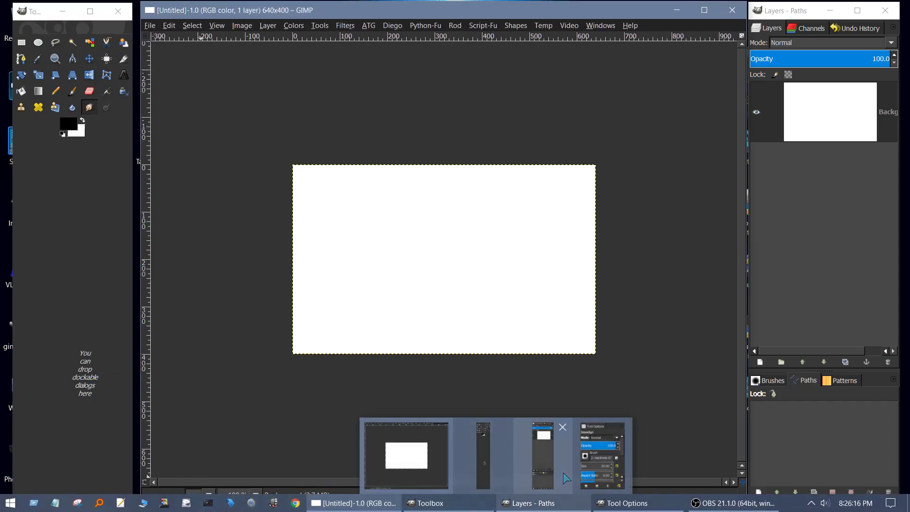
click(607, 462)
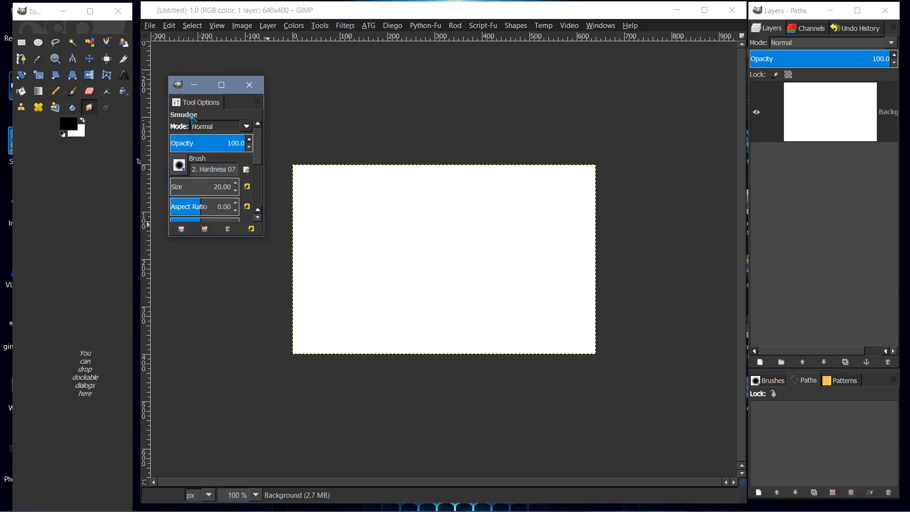
mouse_move(196, 102)
mouse_down()
mouse_move(112, 147)
mouse_move(25, 146)
mouse_up()
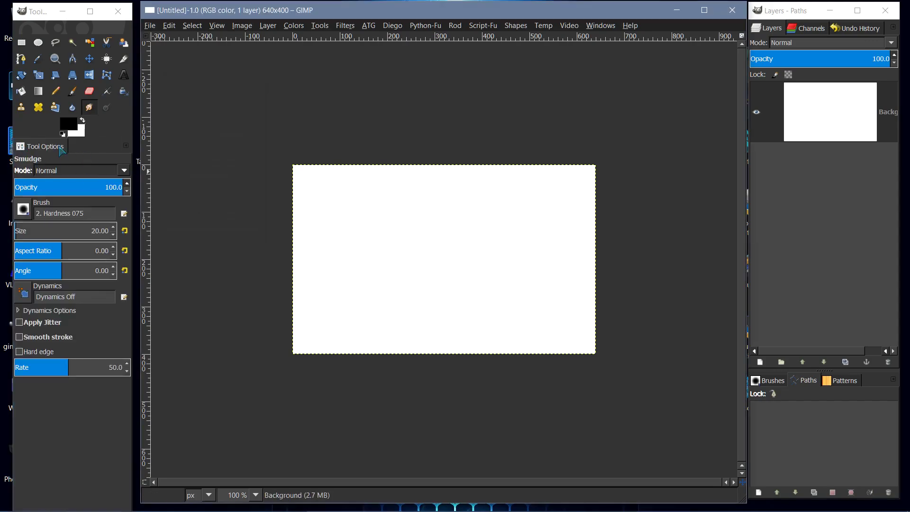
Step: Turn on Lock Tab to Dock for the docked Tool Options and confirm it
click(126, 146)
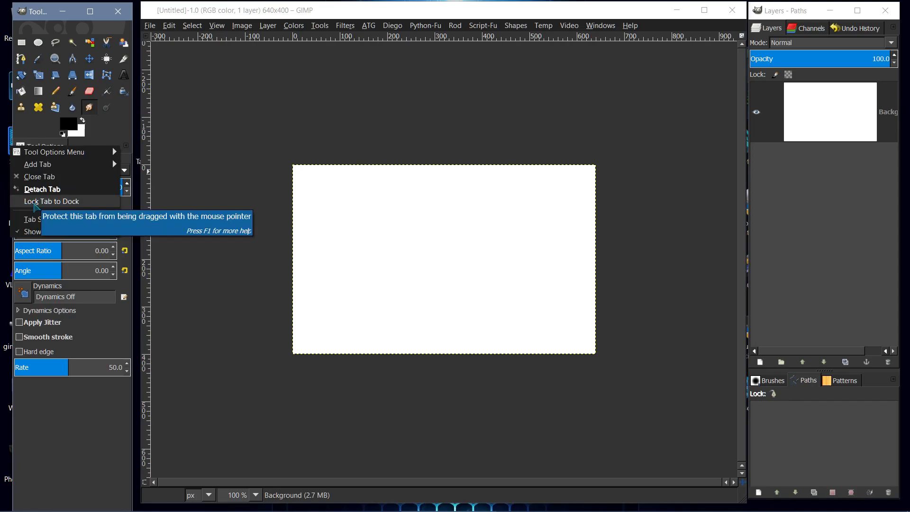
click(35, 201)
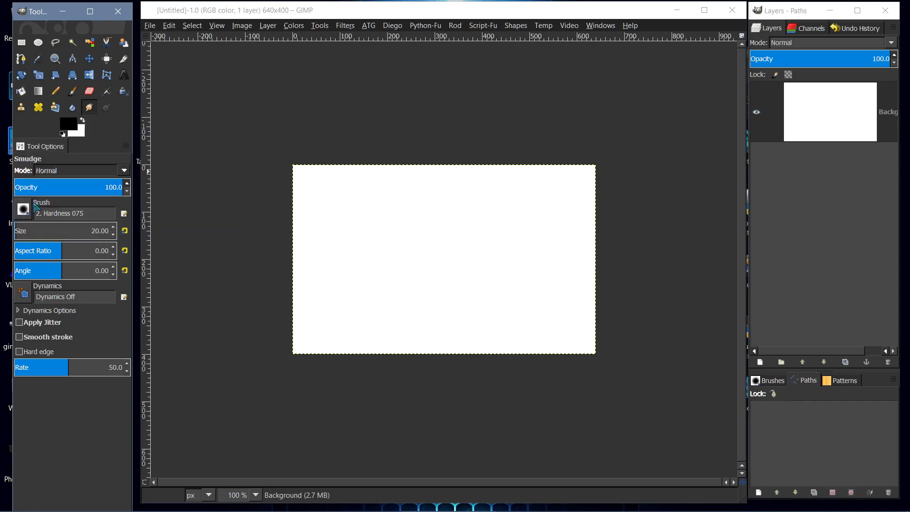
click(124, 146)
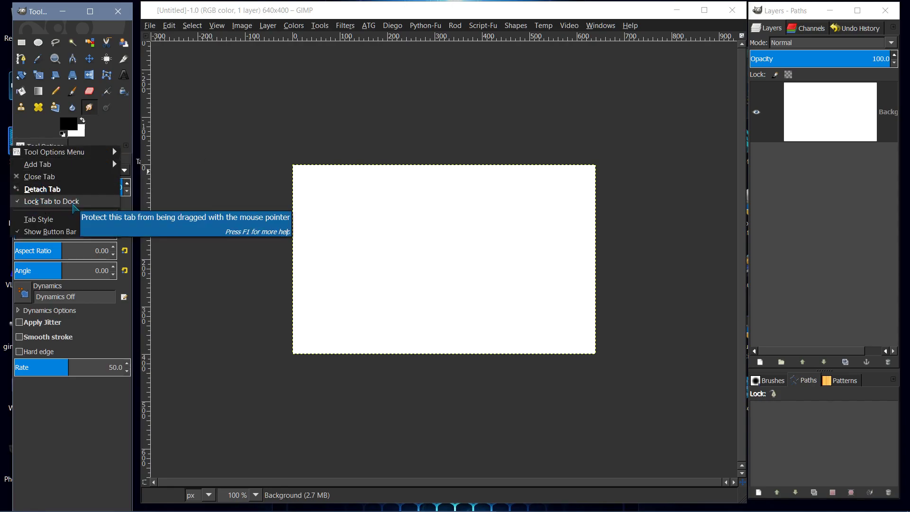
click(74, 203)
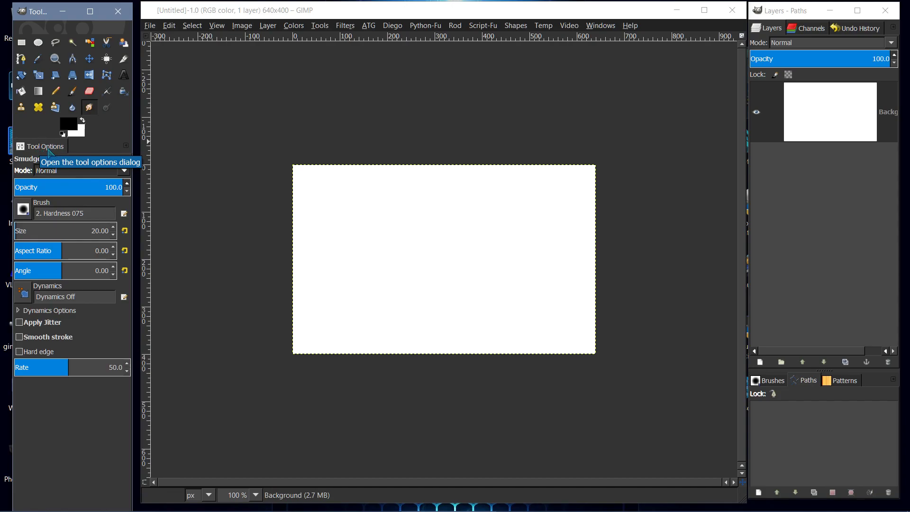
Step: Redock the pulled-out Tool Options beneath the toolbox and enable Lock Tab to Dock
drag(33, 150, 211, 188)
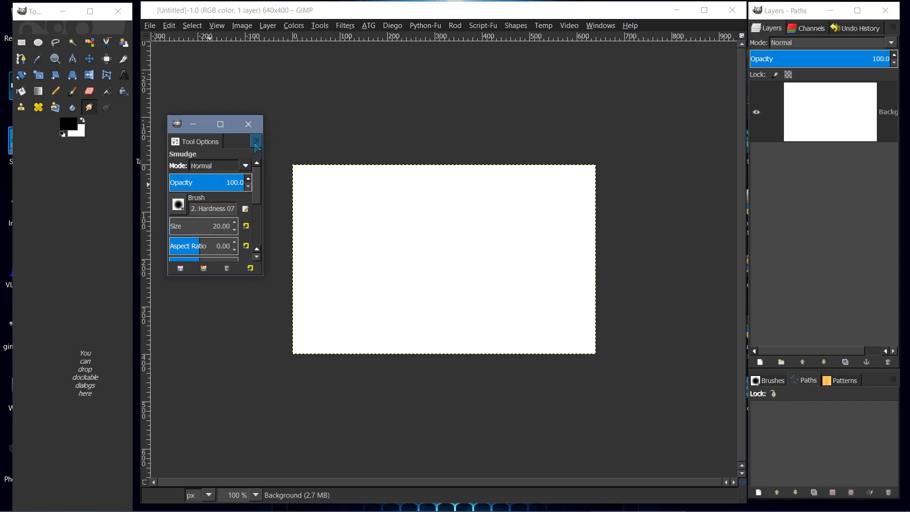
click(257, 141)
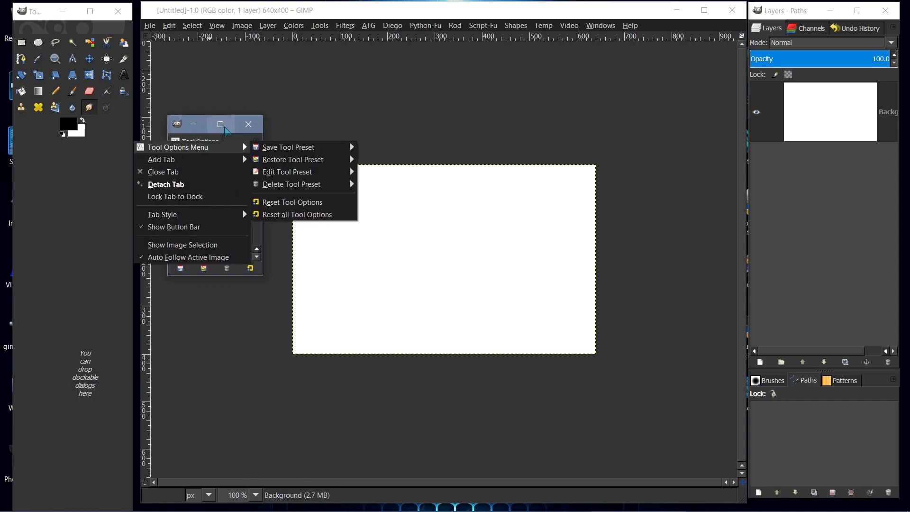
click(253, 88)
drag(197, 141, 79, 170)
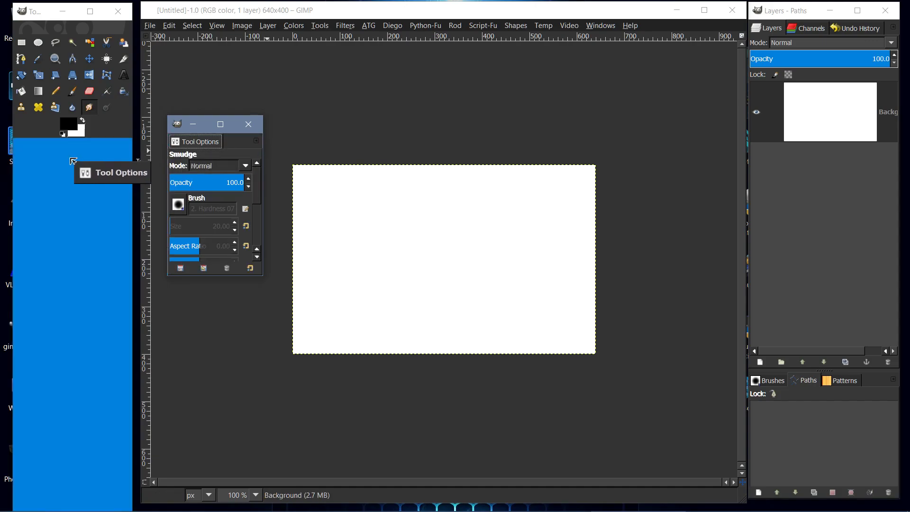
click(126, 145)
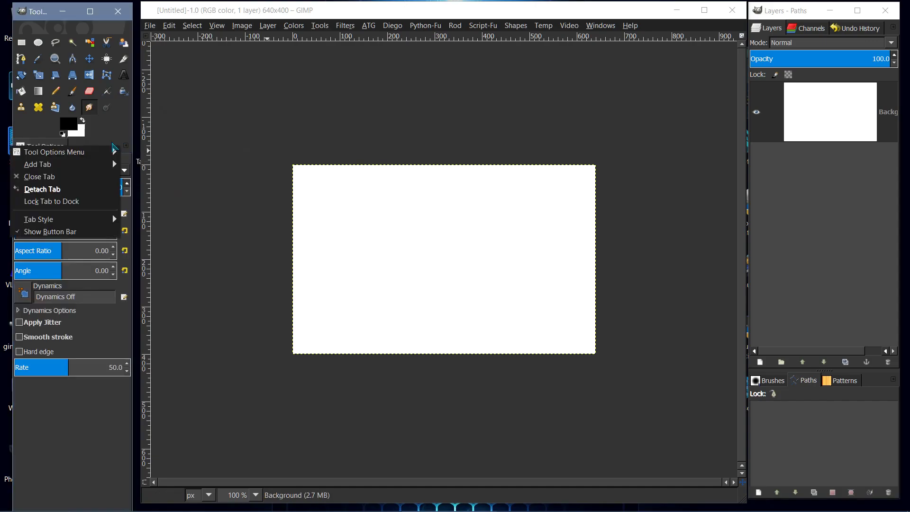
click(52, 204)
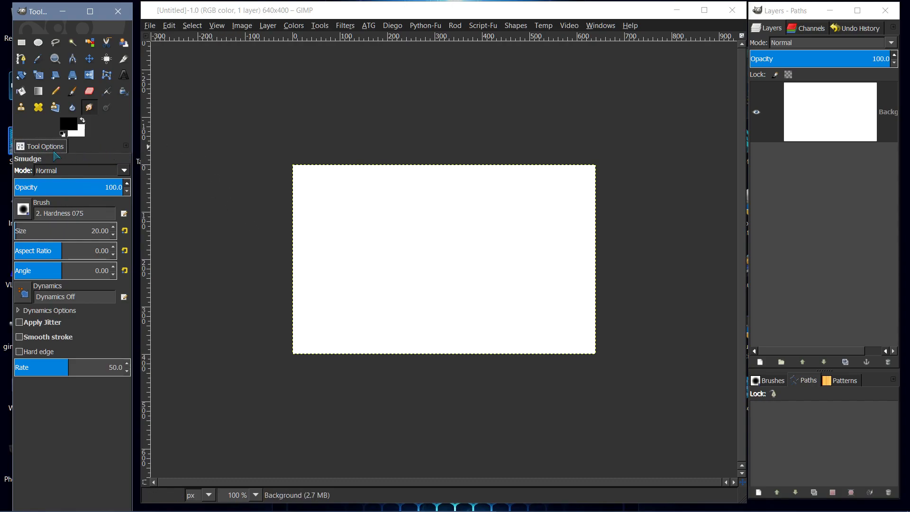
click(129, 149)
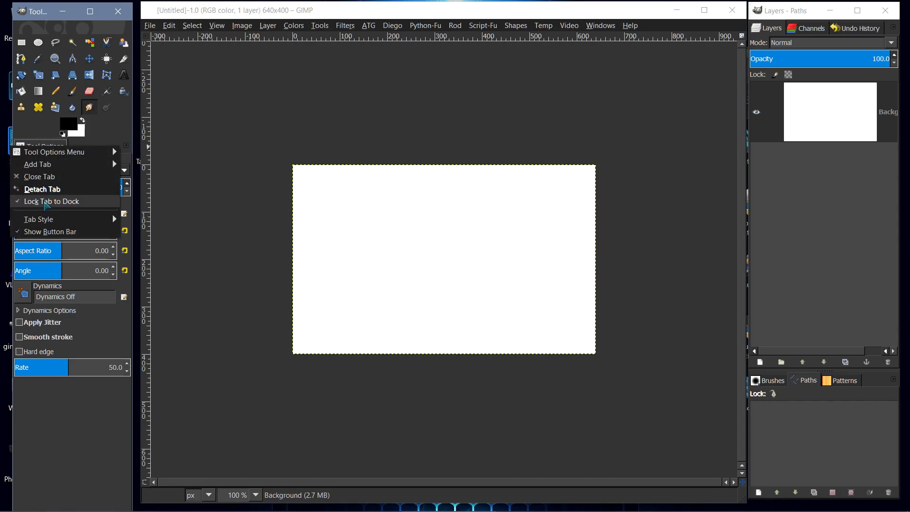
click(46, 202)
drag(34, 149, 419, 166)
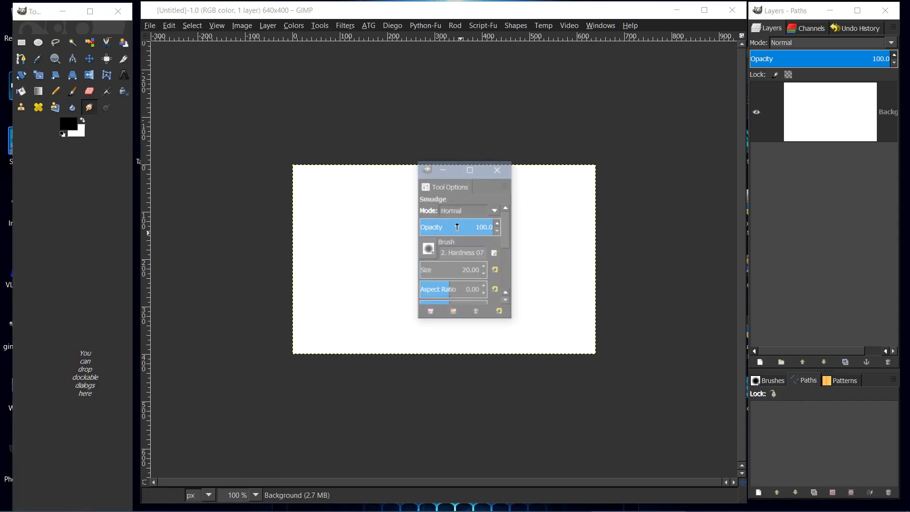
click(490, 174)
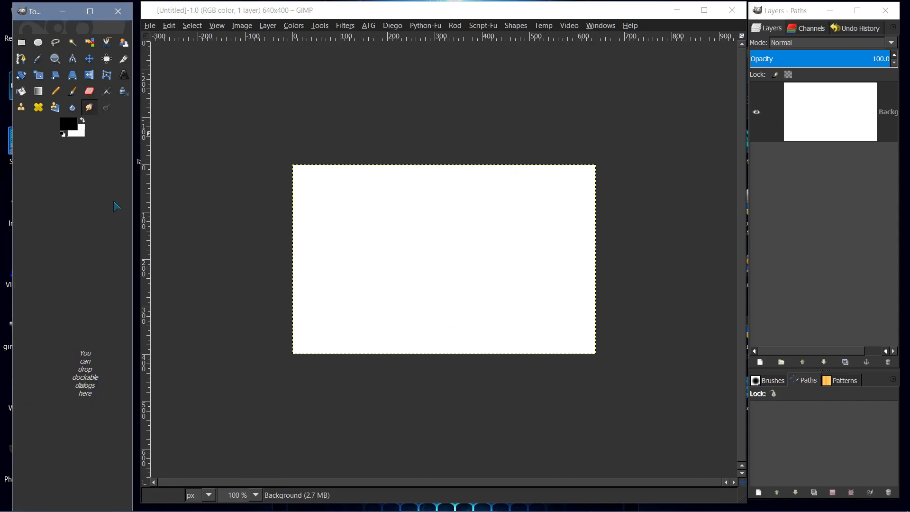
click(601, 25)
mouse_move(624, 50)
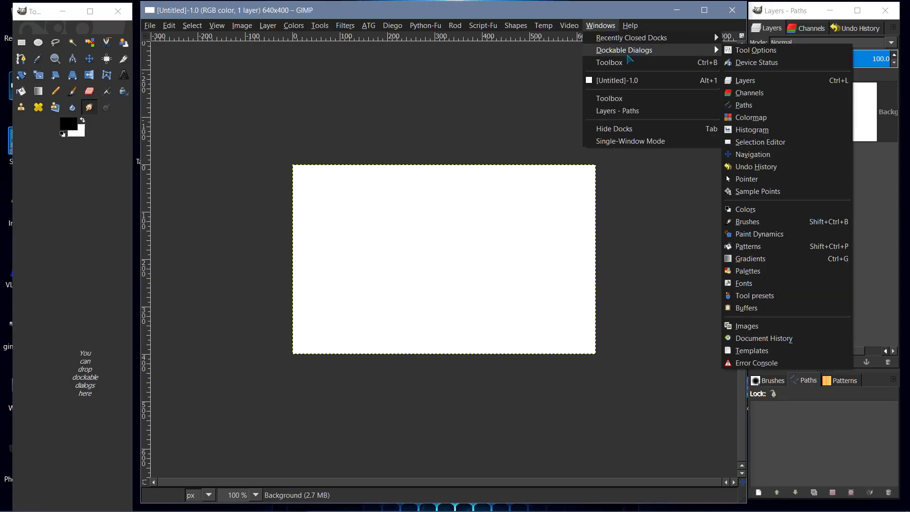
click(736, 51)
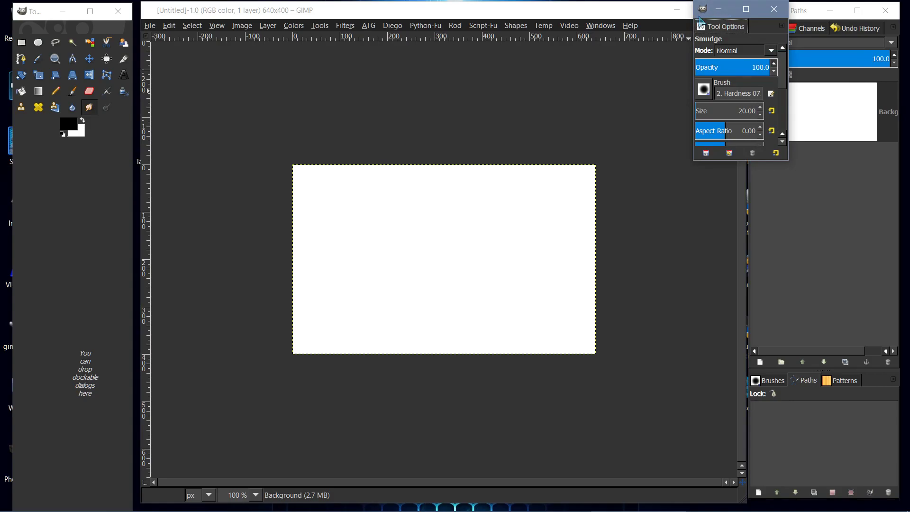
mouse_move(700, 19)
mouse_down()
mouse_move(433, 110)
mouse_move(240, 129)
mouse_move(62, 187)
mouse_up()
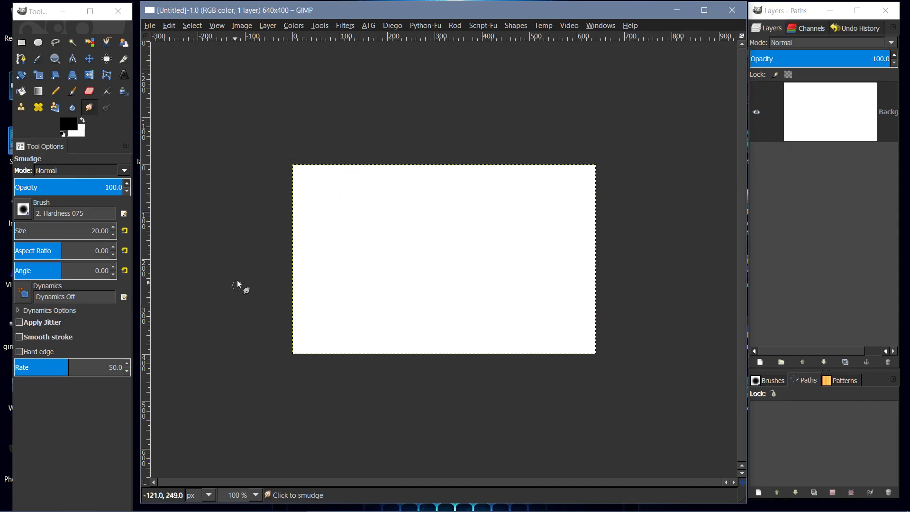
Step: Browse the Tools menu repeatedly, then open the Windows menu listing the docks
click(319, 27)
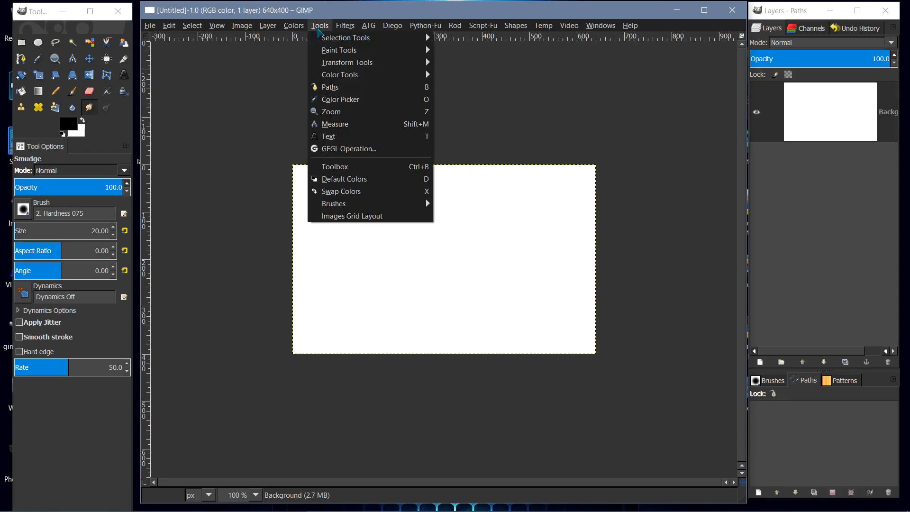
click(318, 29)
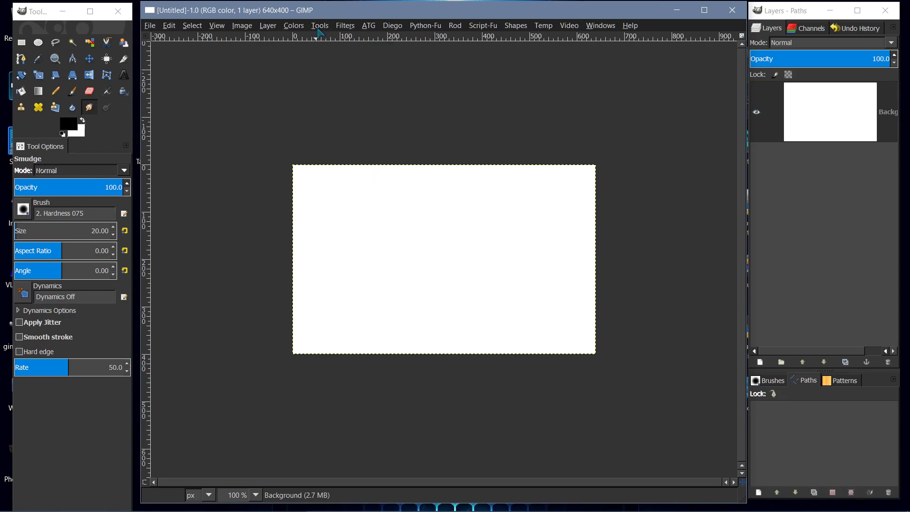
click(318, 29)
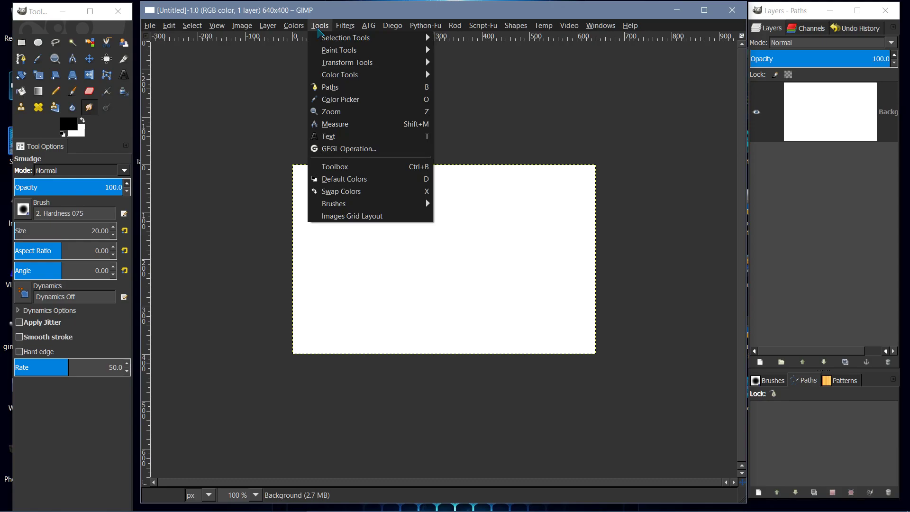
mouse_move(346, 38)
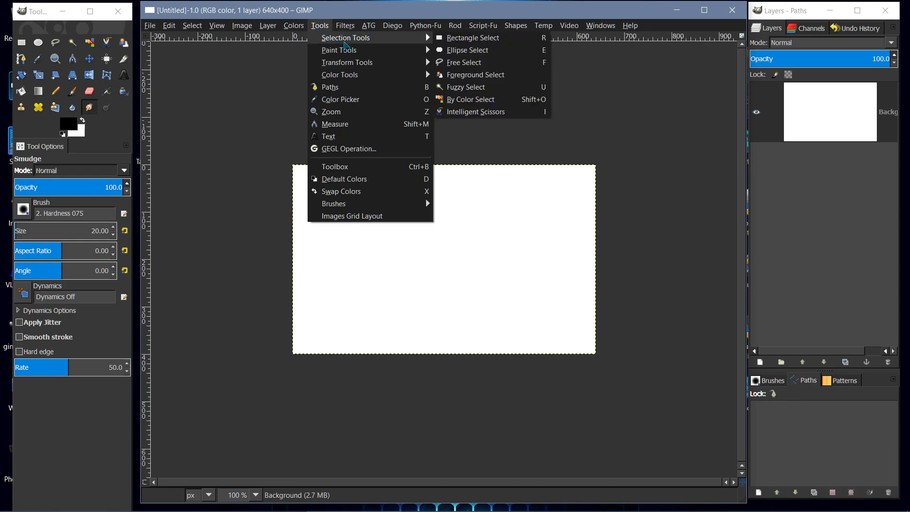
click(318, 29)
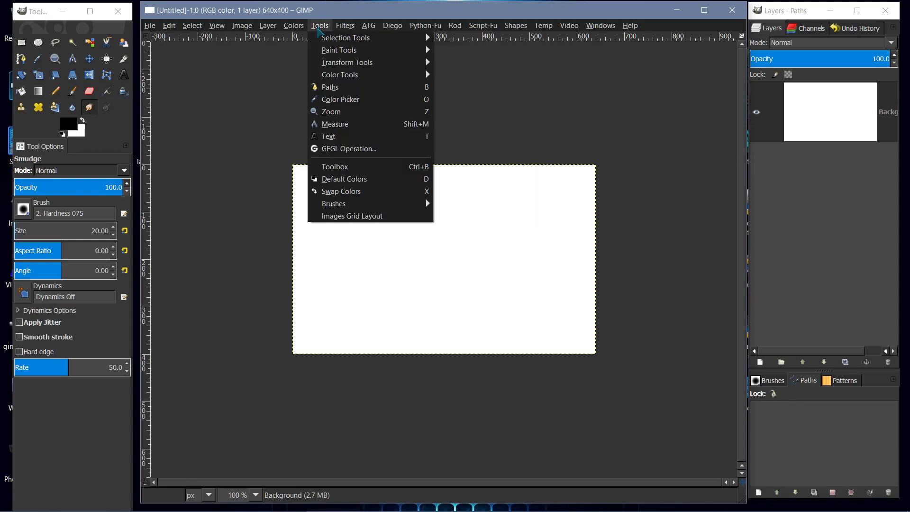
click(318, 30)
click(318, 30)
click(318, 29)
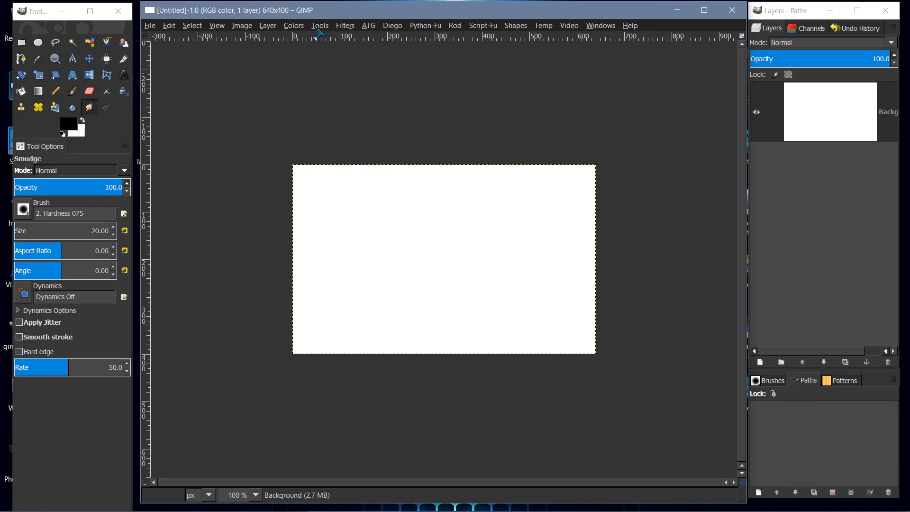
click(318, 30)
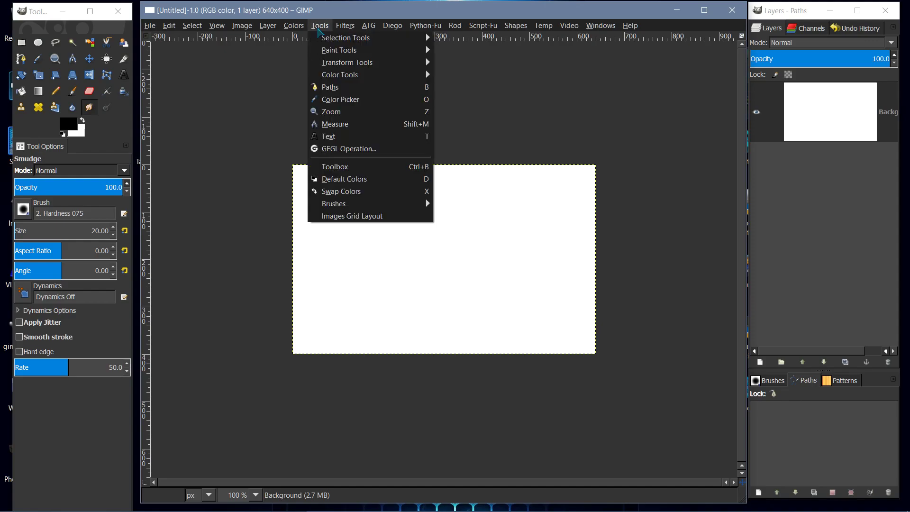
click(317, 28)
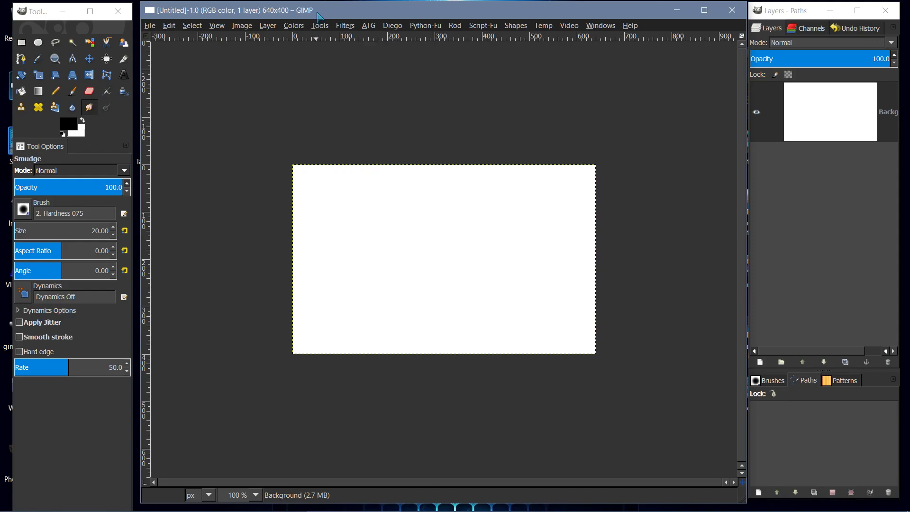
click(597, 29)
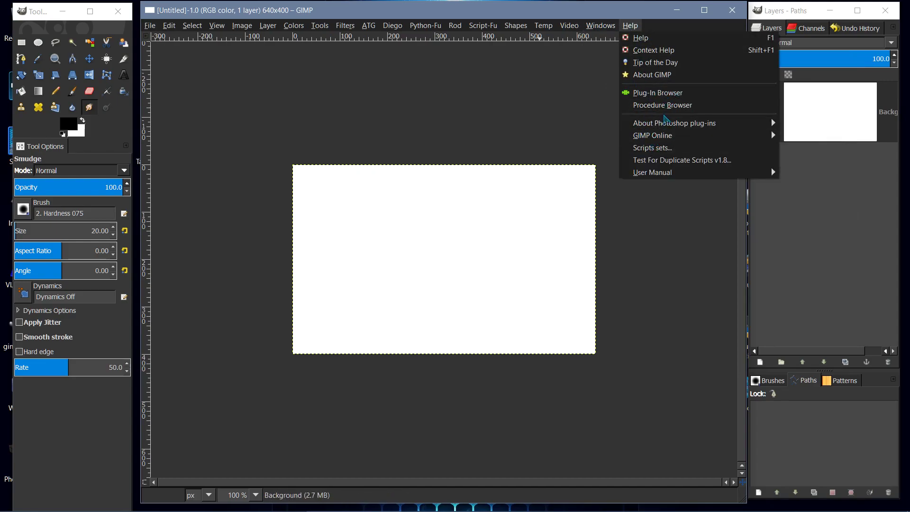
mouse_move(613, 129)
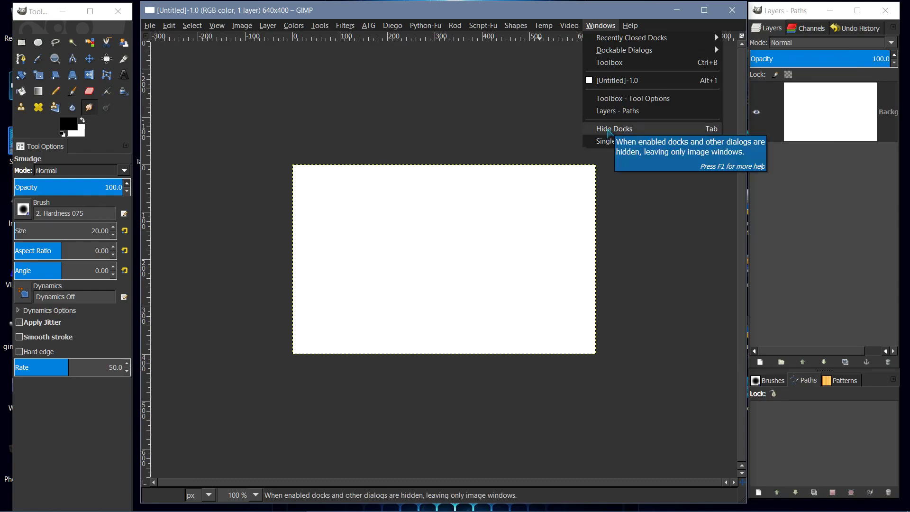
Step: Show Help > About GIMP (version 2.8.18) and reposition the dialog over the canvas
click(600, 25)
click(630, 25)
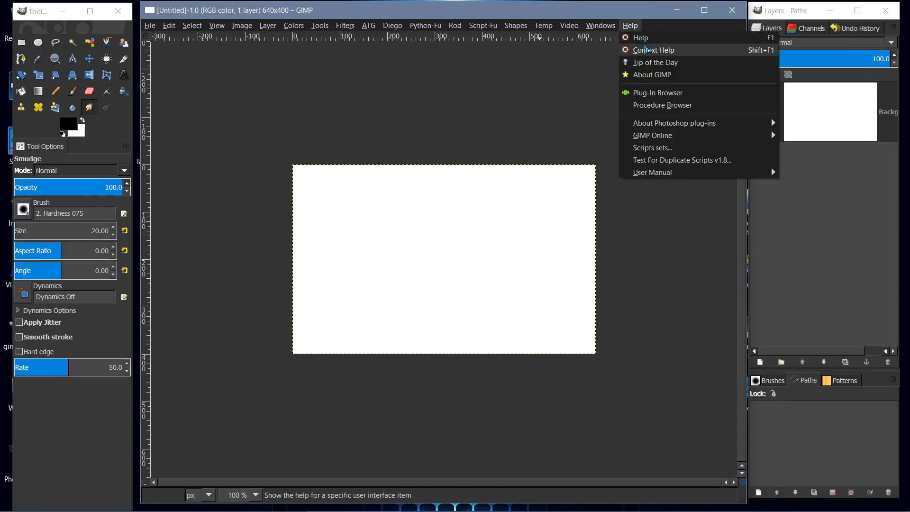
click(650, 75)
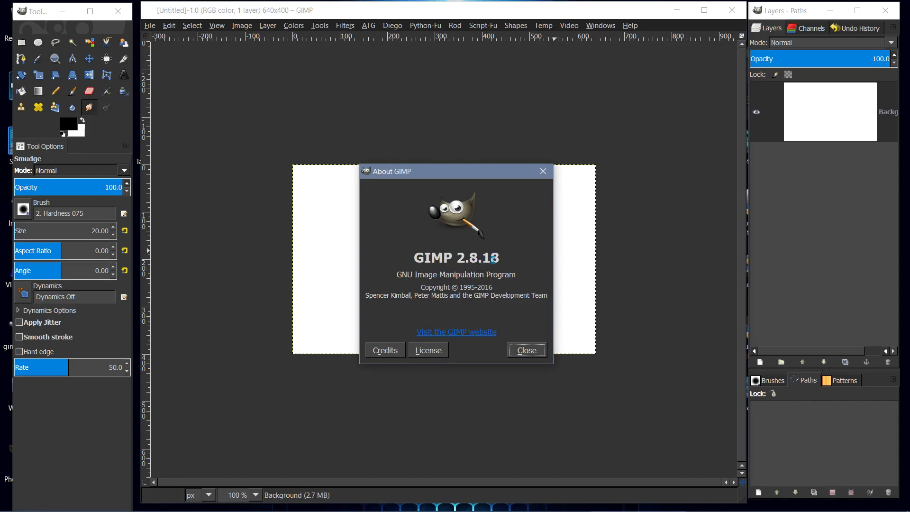
mouse_move(450, 171)
mouse_down()
mouse_move(400, 126)
mouse_move(385, 139)
mouse_up()
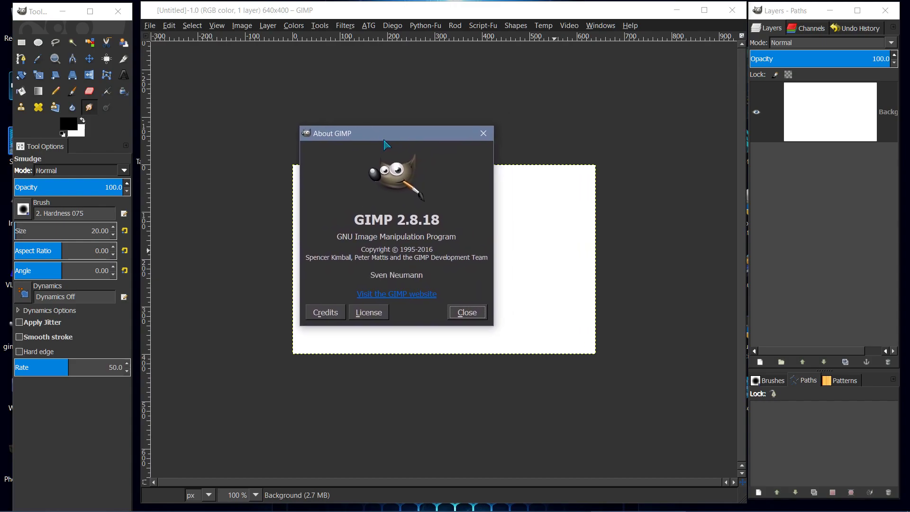
drag(384, 140, 392, 144)
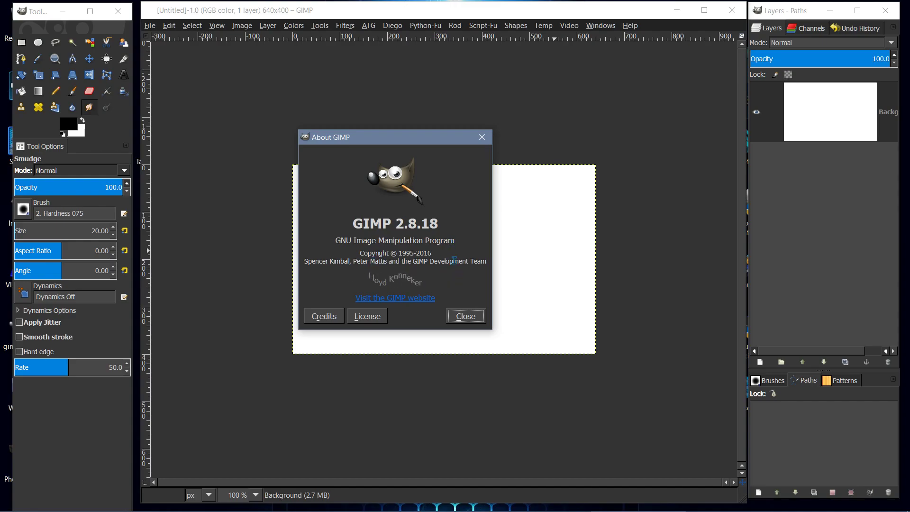
mouse_move(396, 142)
mouse_down()
mouse_move(422, 120)
mouse_move(402, 126)
mouse_move(397, 138)
mouse_move(445, 140)
mouse_move(419, 143)
mouse_move(444, 143)
mouse_move(426, 148)
mouse_up()
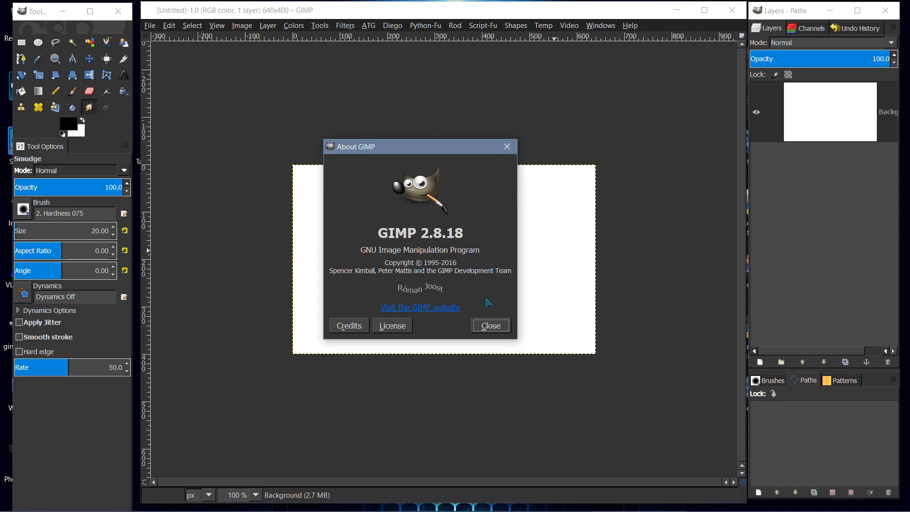
Step: Close About GIMP and draw black Pencil strokes forming an asterisk on the canvas
click(490, 325)
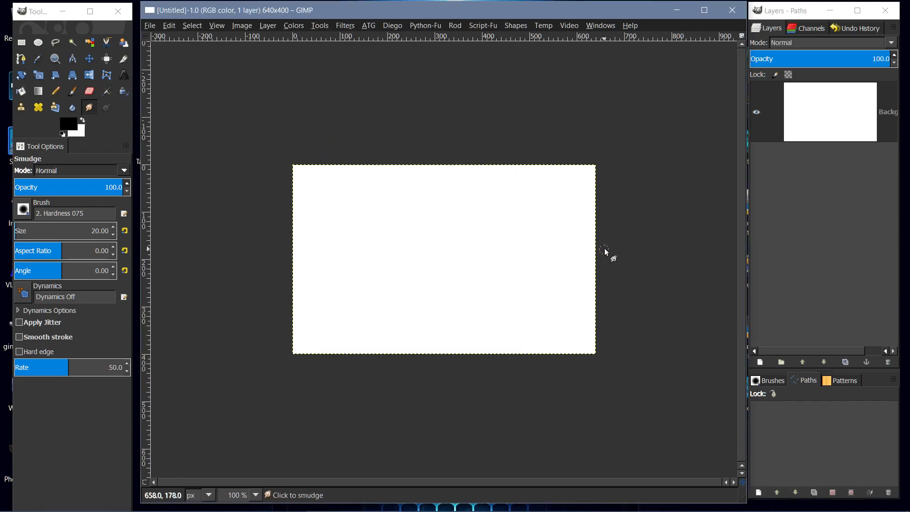
drag(498, 267, 502, 238)
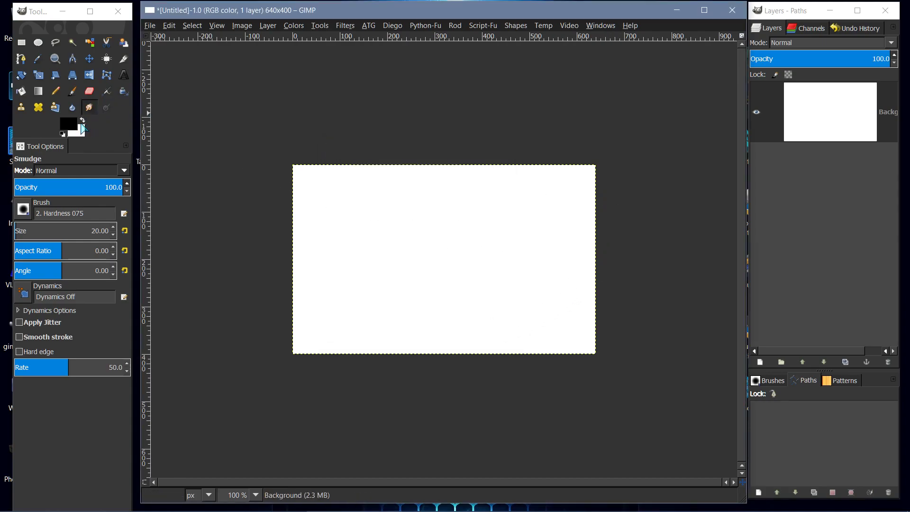
click(38, 91)
drag(344, 213, 473, 265)
drag(473, 200, 367, 280)
drag(401, 208, 421, 293)
drag(353, 259, 536, 237)
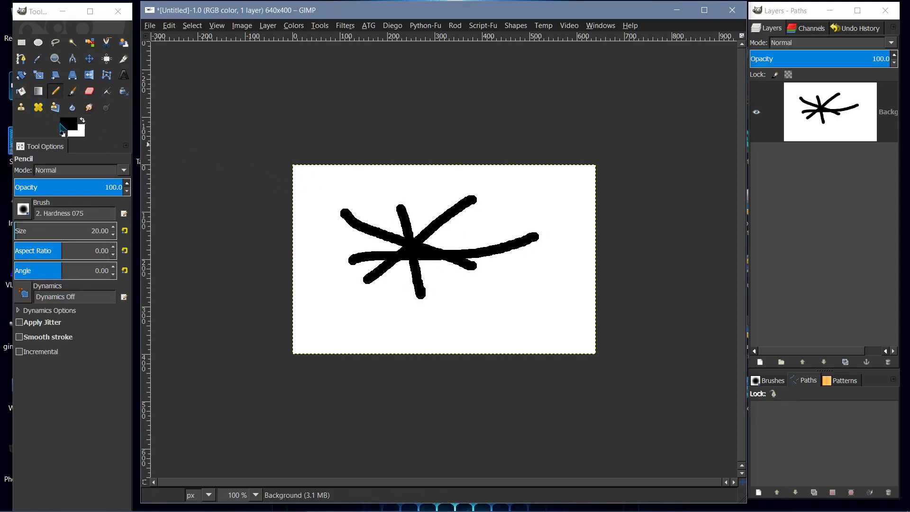
Step: Add black Paintbrush strokes over the asterisk and widen the toolbox
click(72, 91)
drag(368, 214, 396, 232)
drag(480, 199, 471, 275)
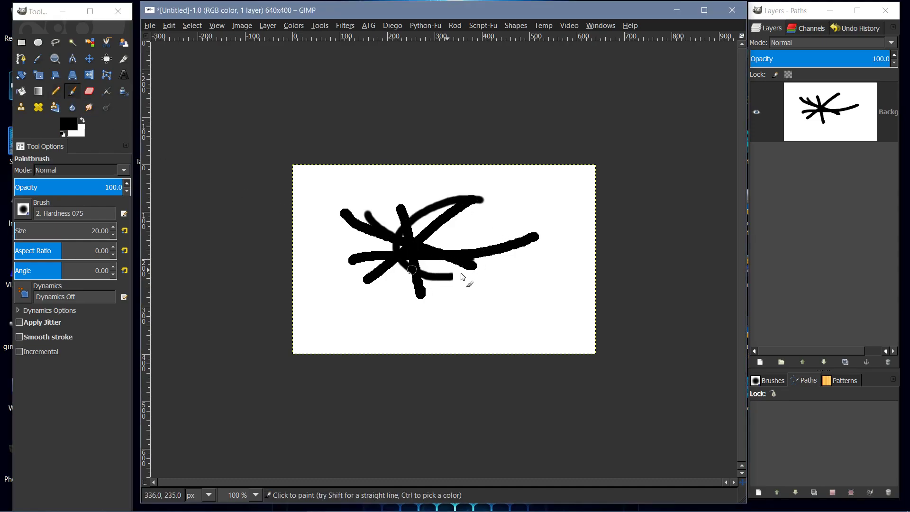
click(134, 108)
drag(138, 107, 148, 107)
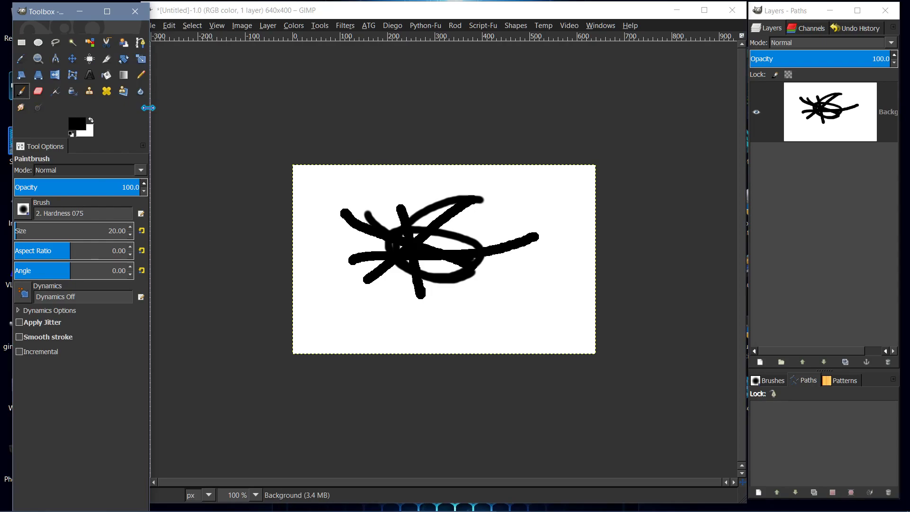
drag(199, 19, 201, 21)
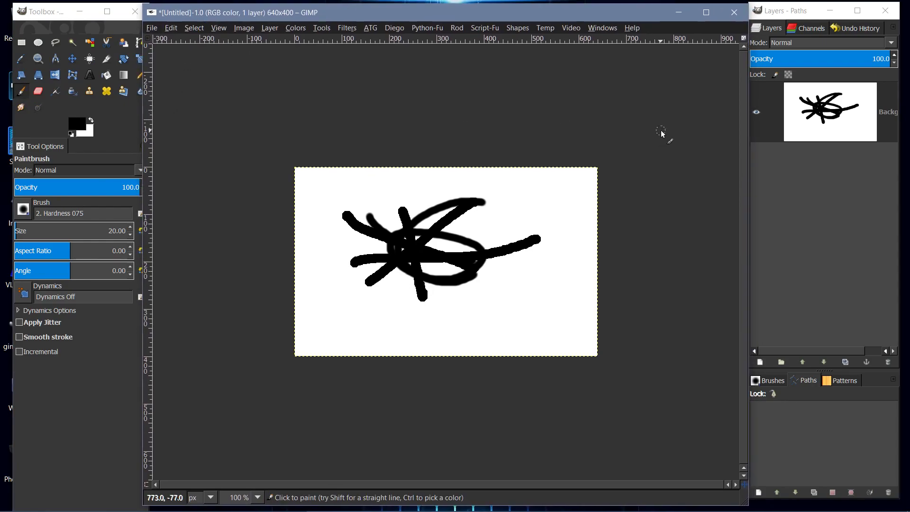